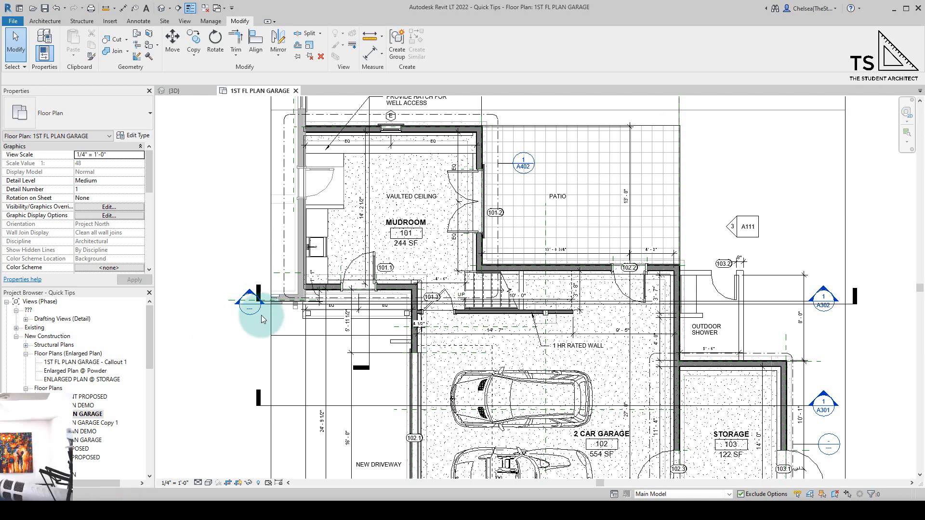
Select the building section line running past the garage stairs and nudge it slightly toward the mudroom
scroll(282, 311, up, 1)
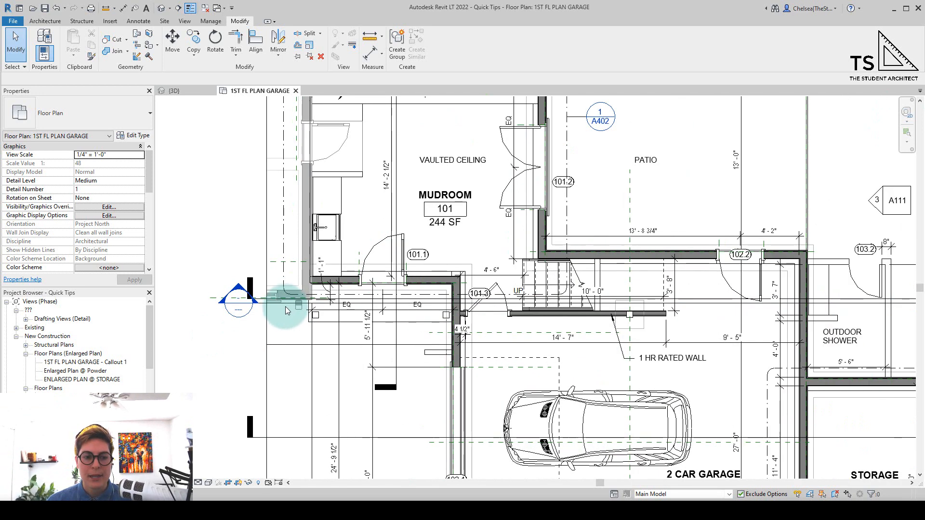
click(302, 306)
scroll(304, 307, down, 2)
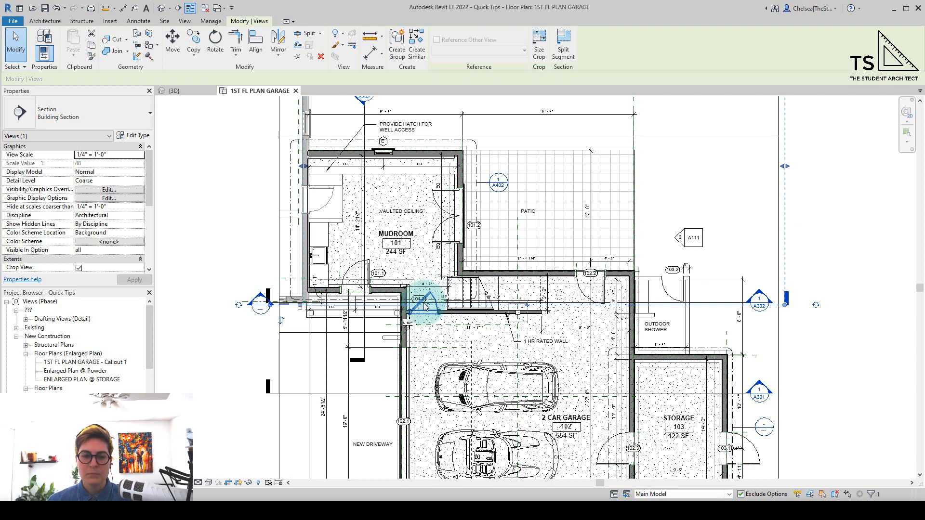
scroll(357, 314, up, 3)
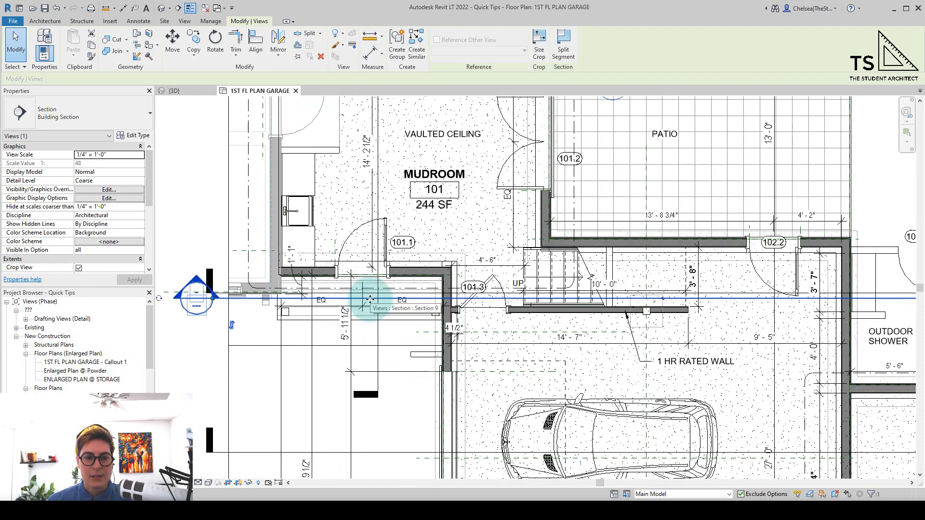
mouse_move(370, 300)
mouse_down()
mouse_move(389, 305)
mouse_move(361, 310)
mouse_move(372, 299)
mouse_up()
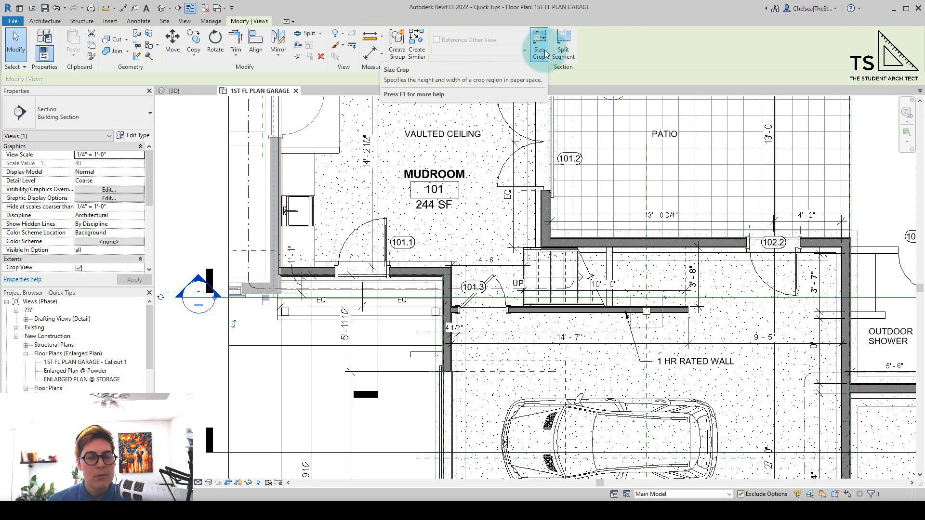
Split the section line at the mudroom corner beside door 101.3 and offset its mudroom segment to cut through the sink
click(573, 53)
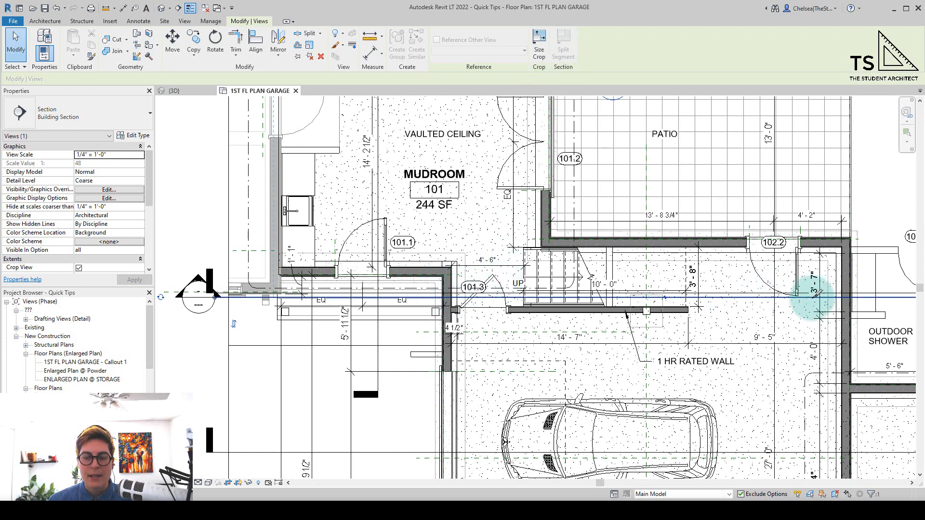
scroll(449, 287, down, 1)
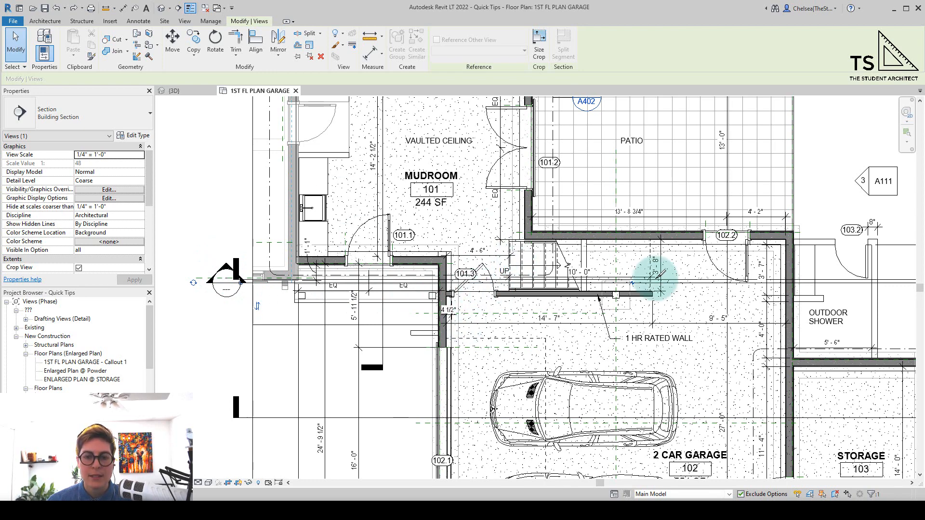
scroll(451, 289, up, 3)
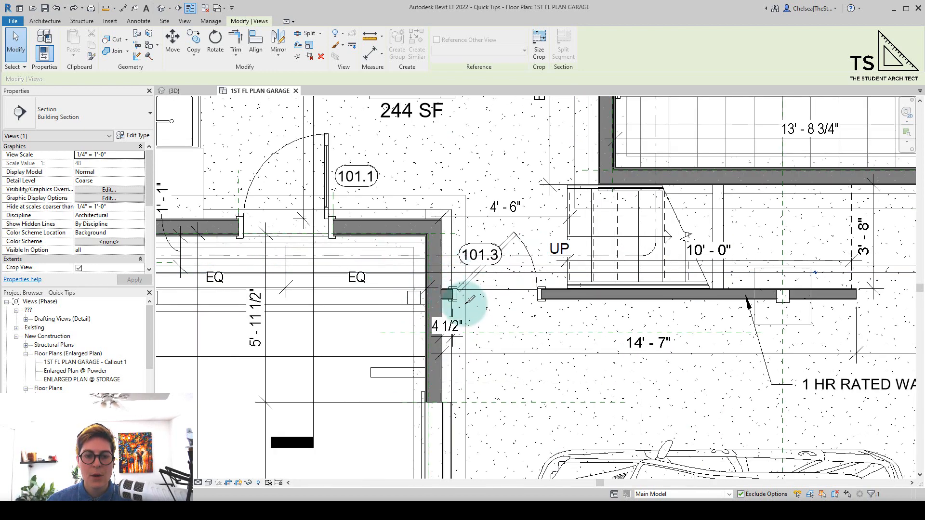
scroll(458, 284, down, 1)
scroll(458, 284, up, 1)
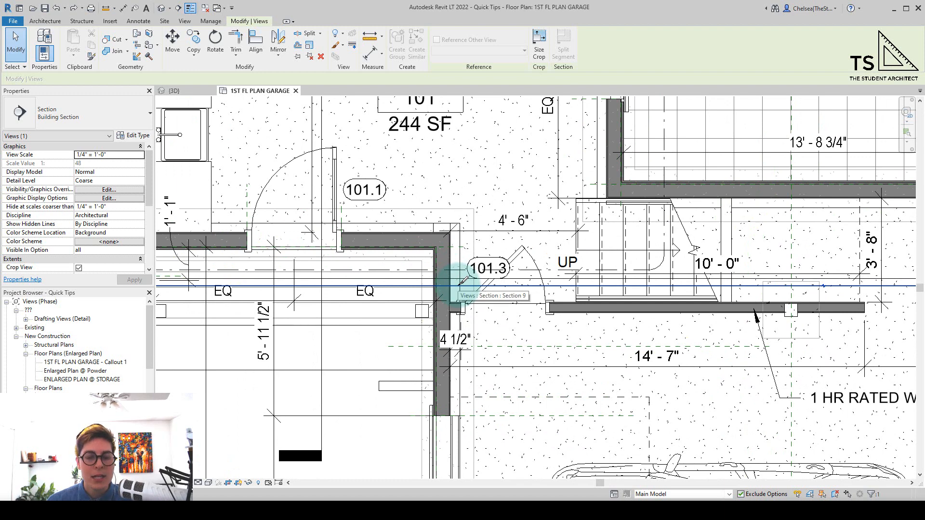
drag(458, 285, 494, 306)
scroll(458, 286, down, 2)
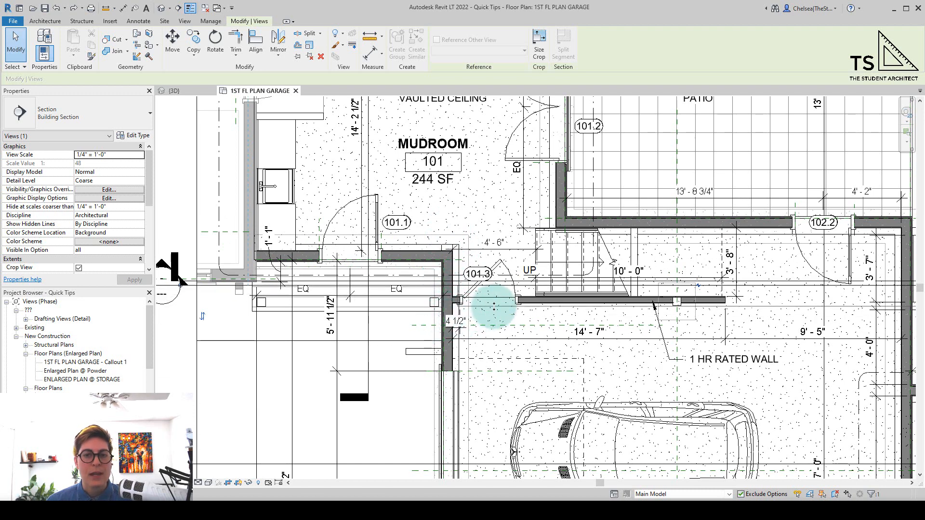
drag(494, 306, 393, 227)
middle_drag(365, 189, 392, 227)
drag(392, 227, 362, 225)
scroll(363, 224, down, 1)
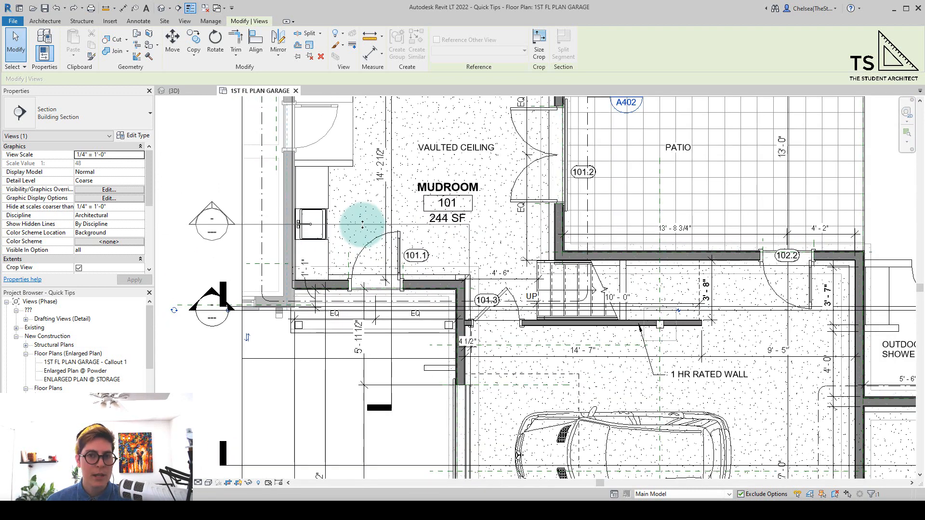
drag(364, 223, 364, 223)
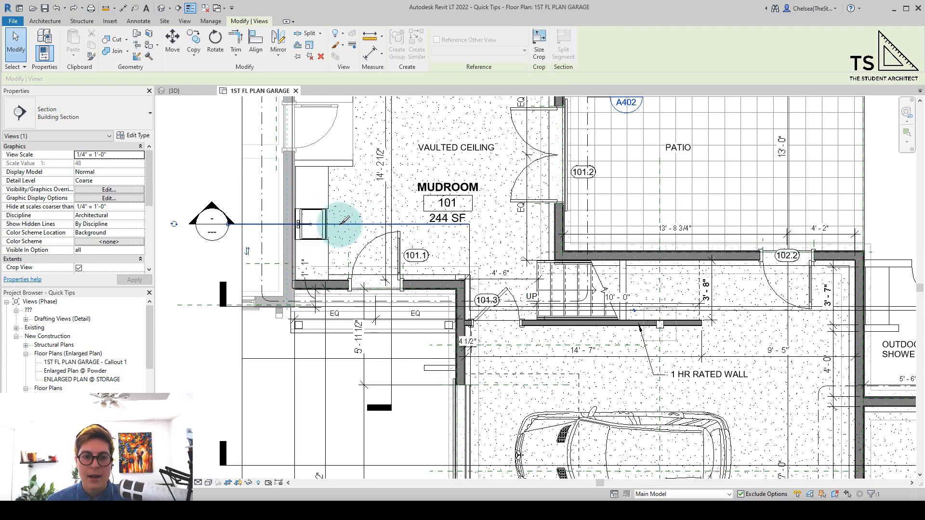
Split the section line again at the wall between garage and storage, offsetting the storage segment to cut through doors 102.3 and 103.1
middle_drag(719, 328, 570, 297)
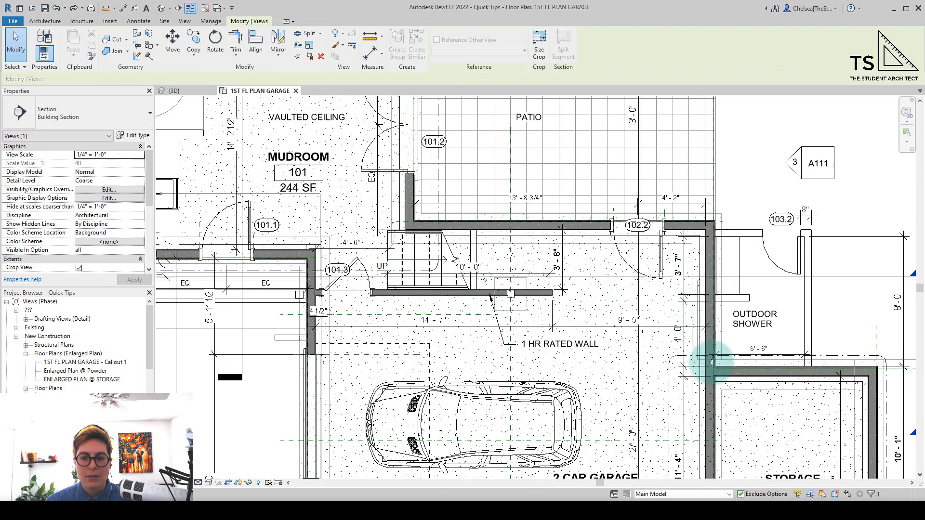
middle_drag(728, 378, 685, 224)
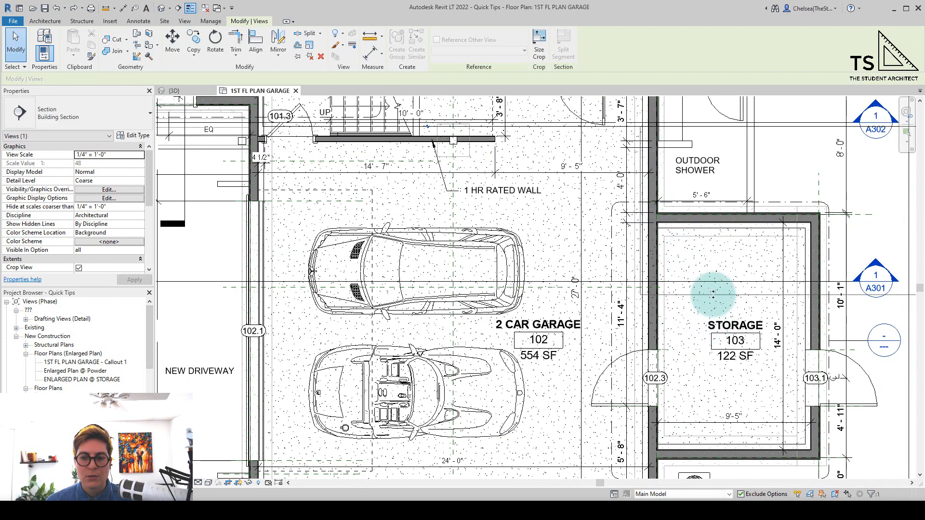
scroll(713, 296, down, 2)
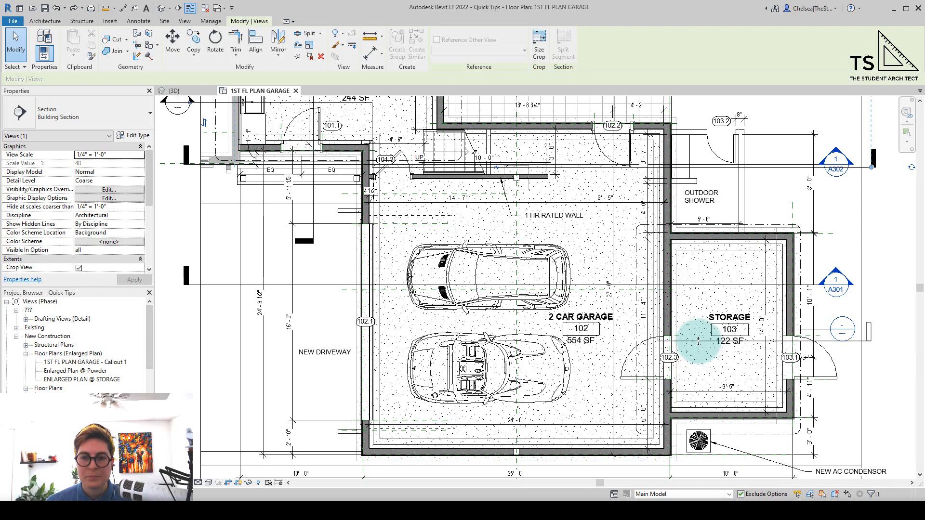
scroll(698, 341, up, 1)
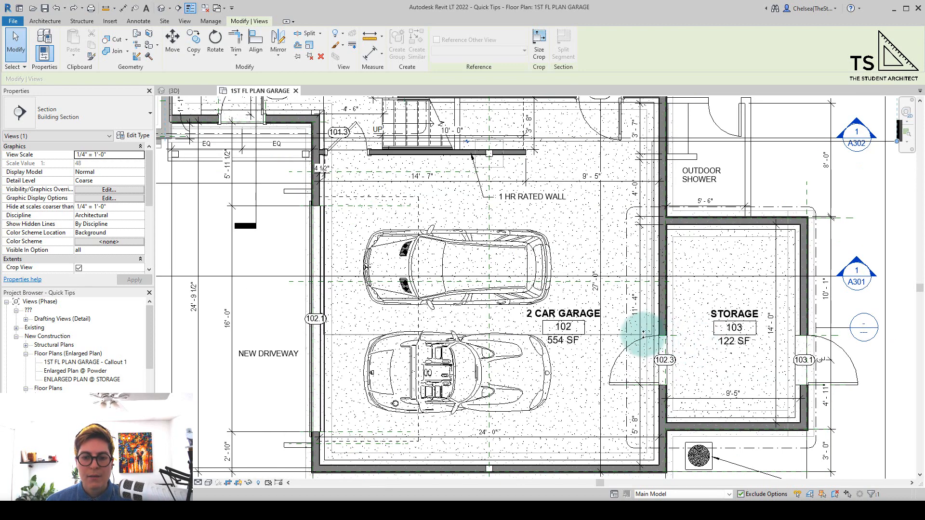
scroll(588, 328, down, 1)
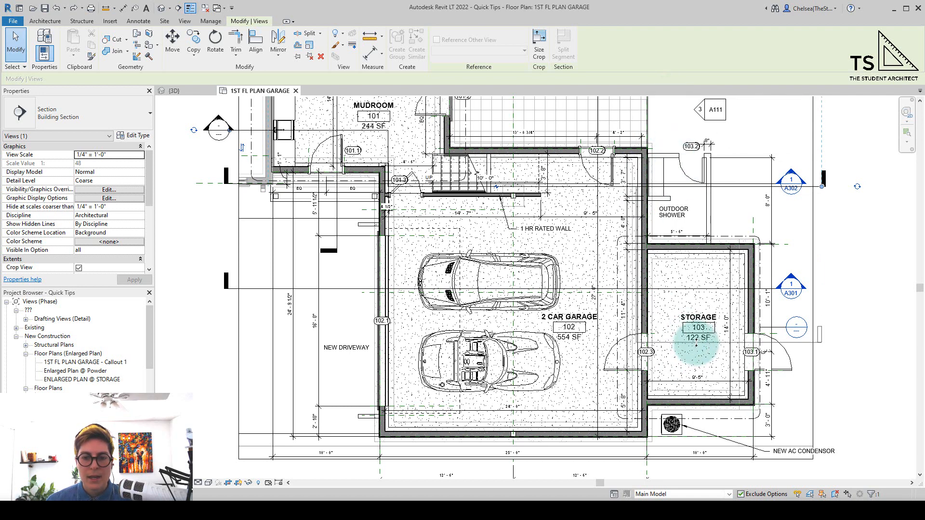
click(697, 343)
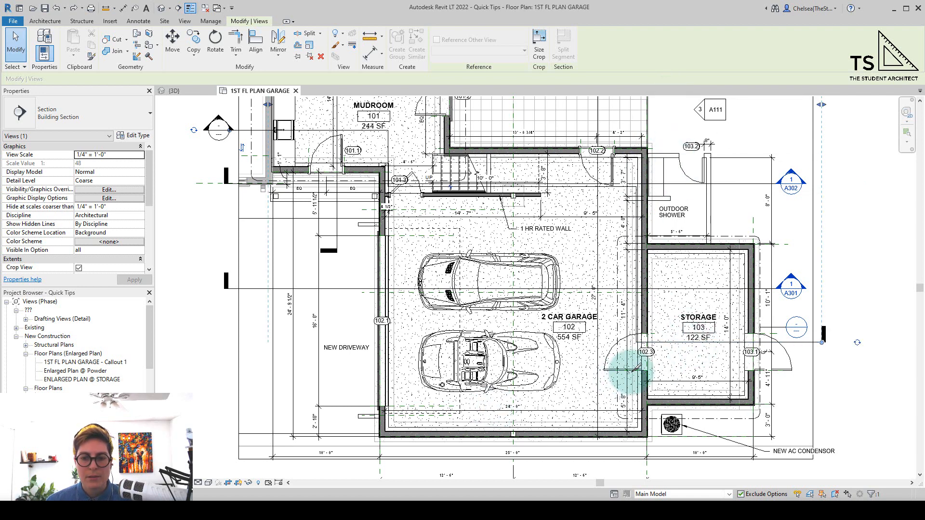
scroll(667, 398, down, 2)
key(Escape)
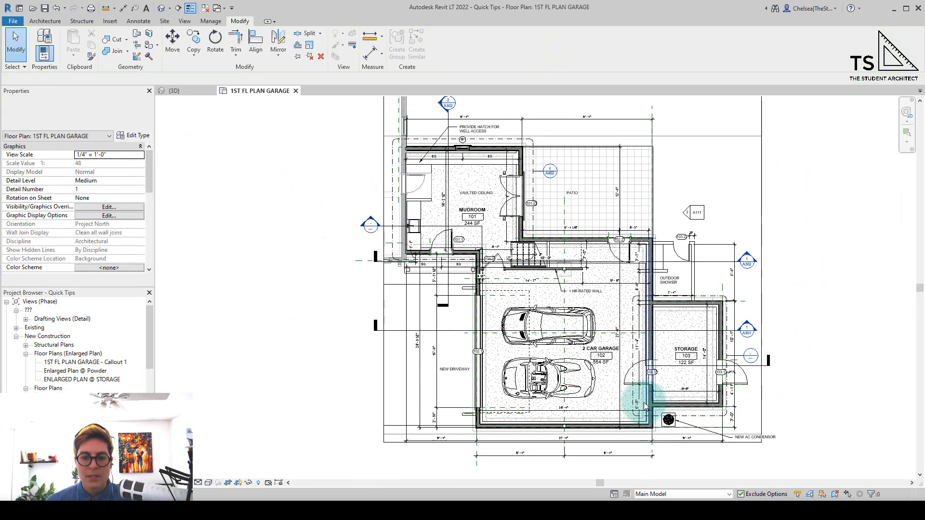
Open the split section's view and examine the cut through the mudroom sink, stairs, garage and storage
double_click(370, 224)
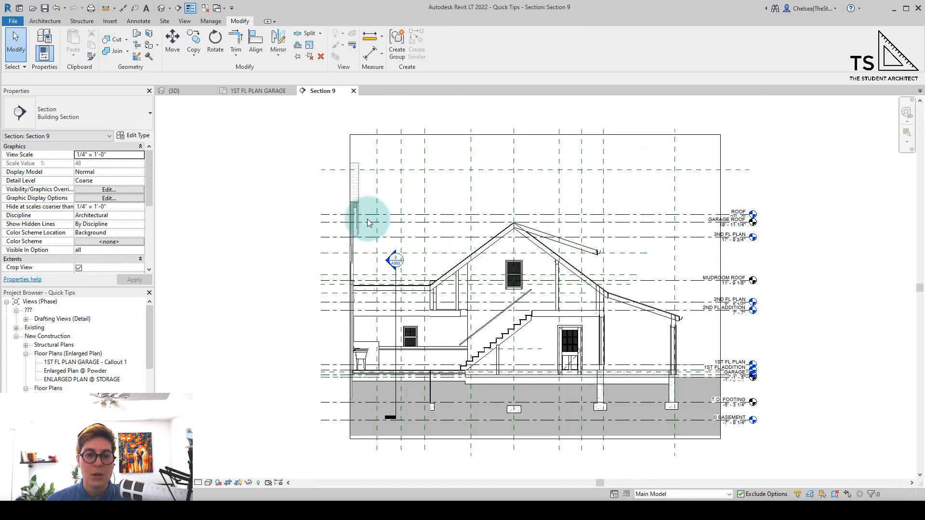
scroll(337, 365, up, 3)
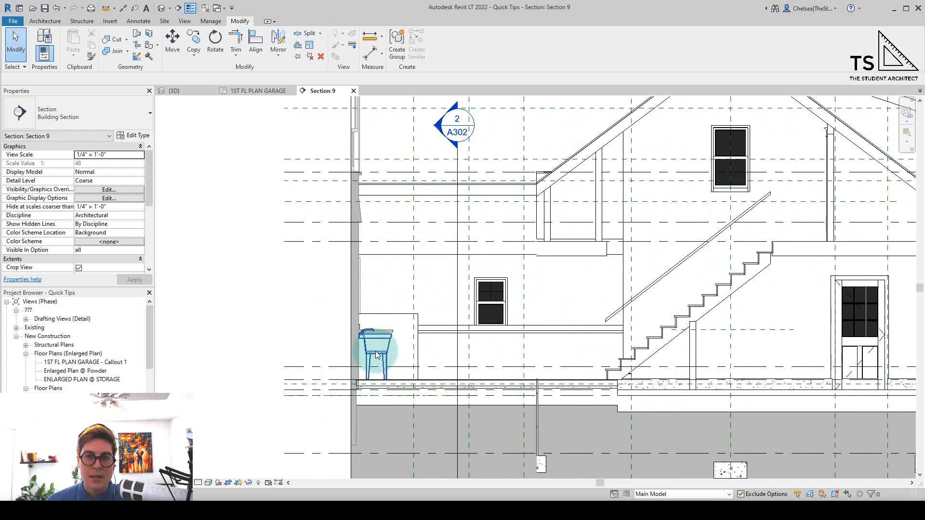
scroll(372, 350, down, 2)
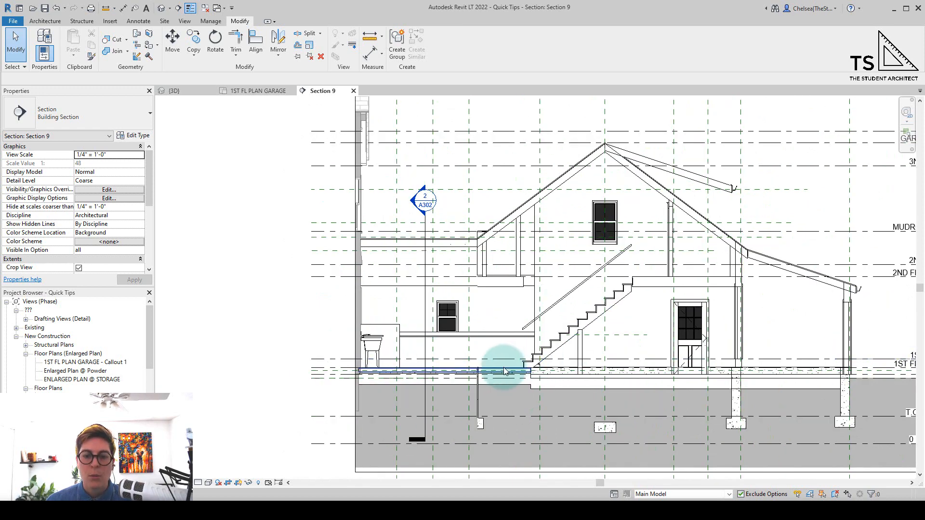
scroll(721, 371, down, 1)
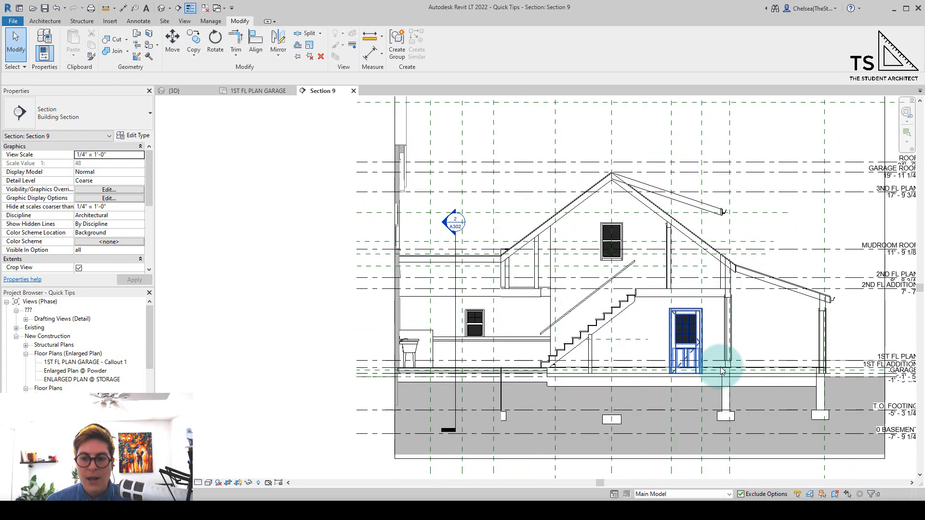
scroll(819, 349, up, 2)
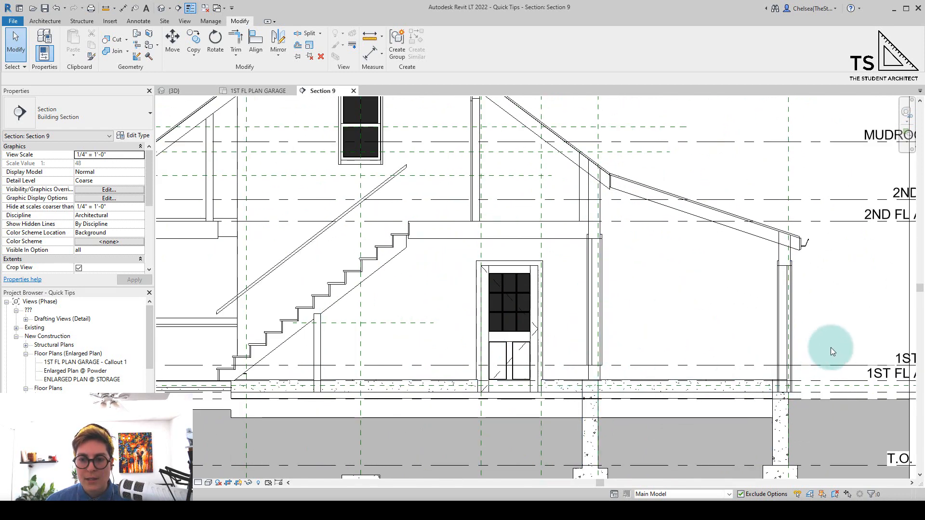
middle_drag(819, 359, 733, 362)
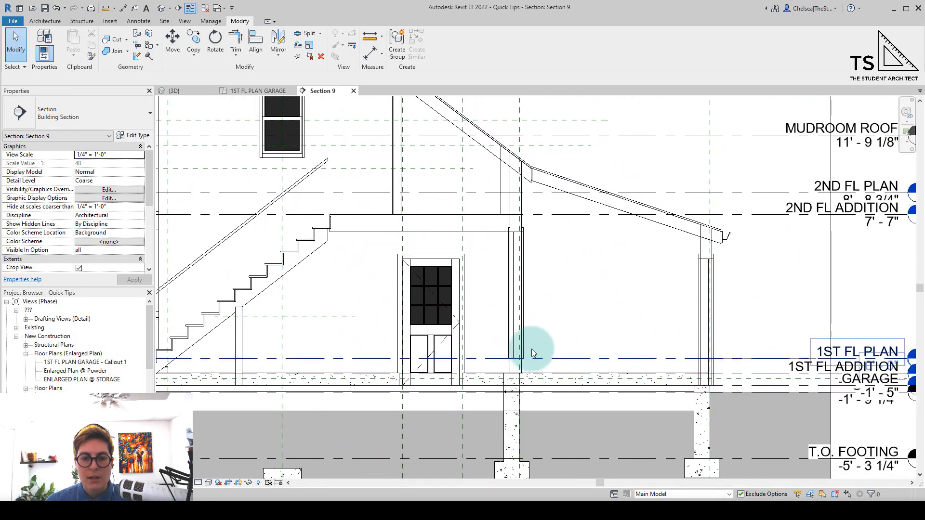
Change the level of the cut door between garage and storage (mark 102.3) to GARAGE
click(525, 328)
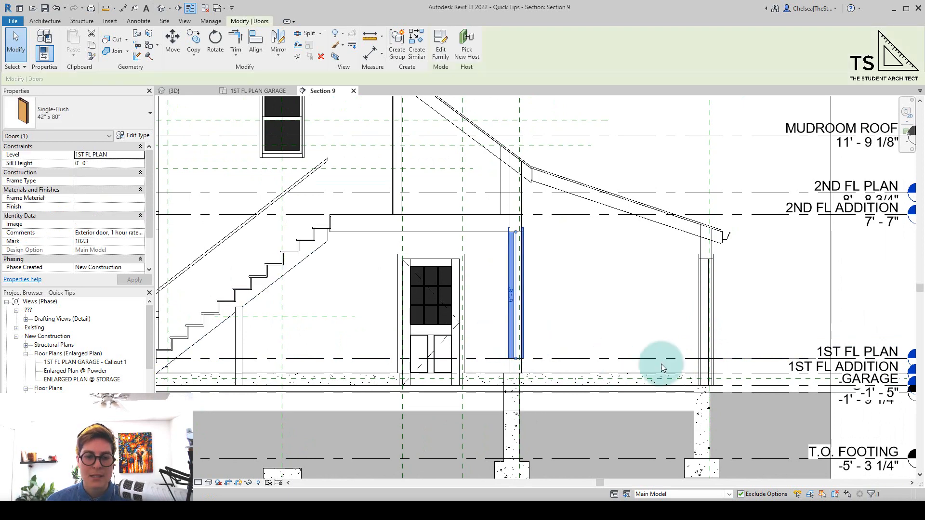
scroll(551, 348, down, 2)
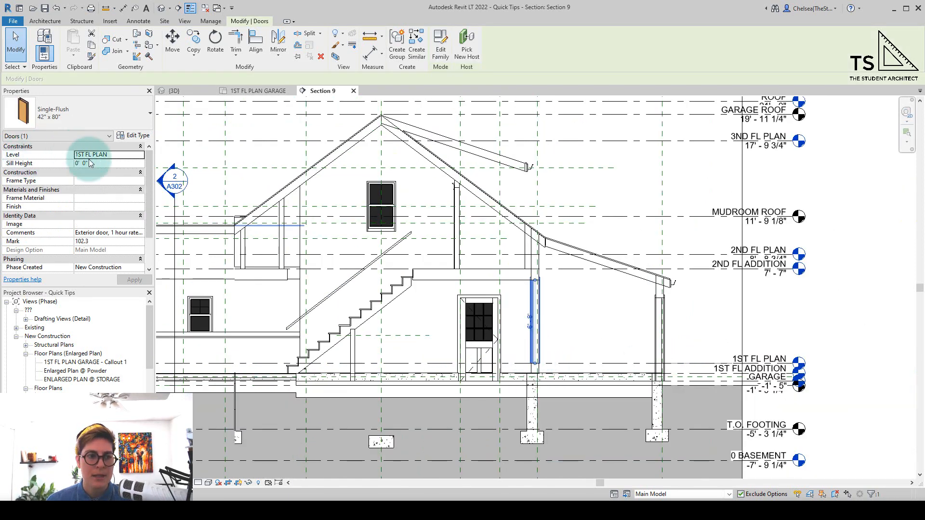
click(140, 155)
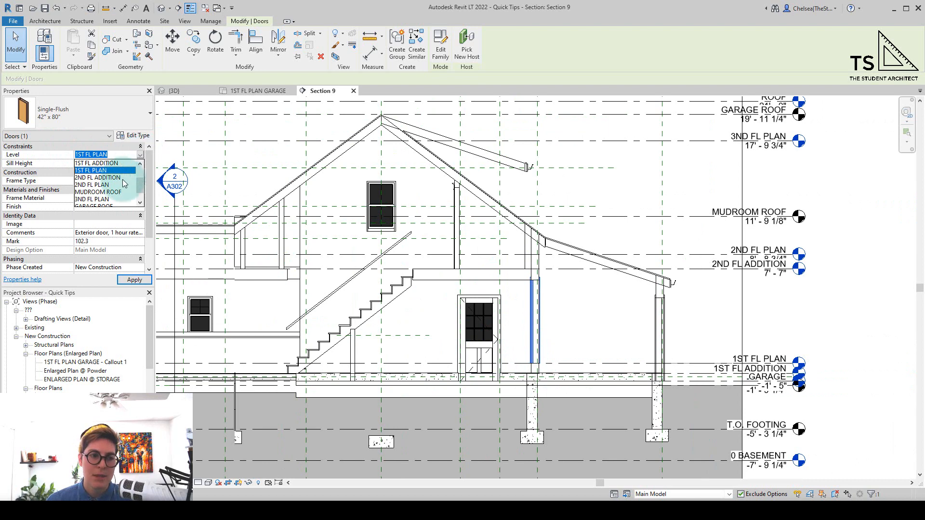
scroll(115, 182, up, 1)
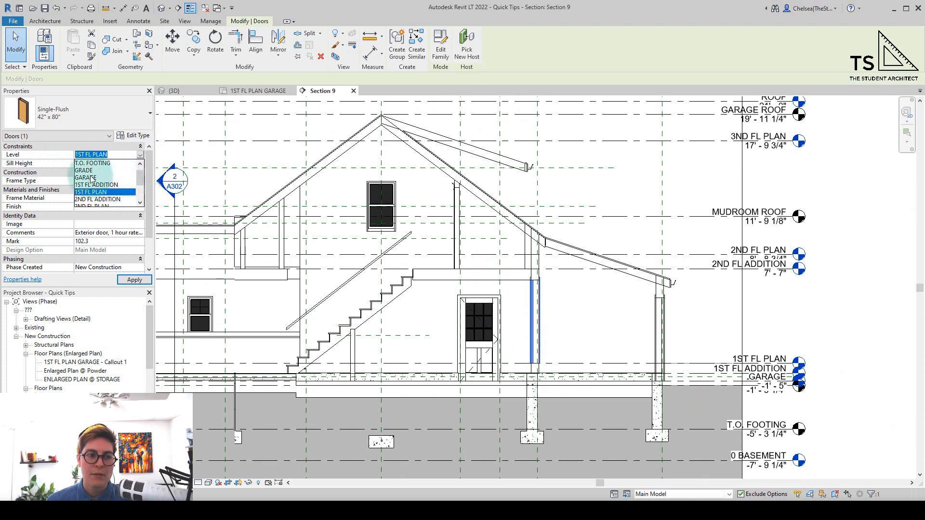
click(91, 178)
scroll(574, 386, down, 1)
click(757, 325)
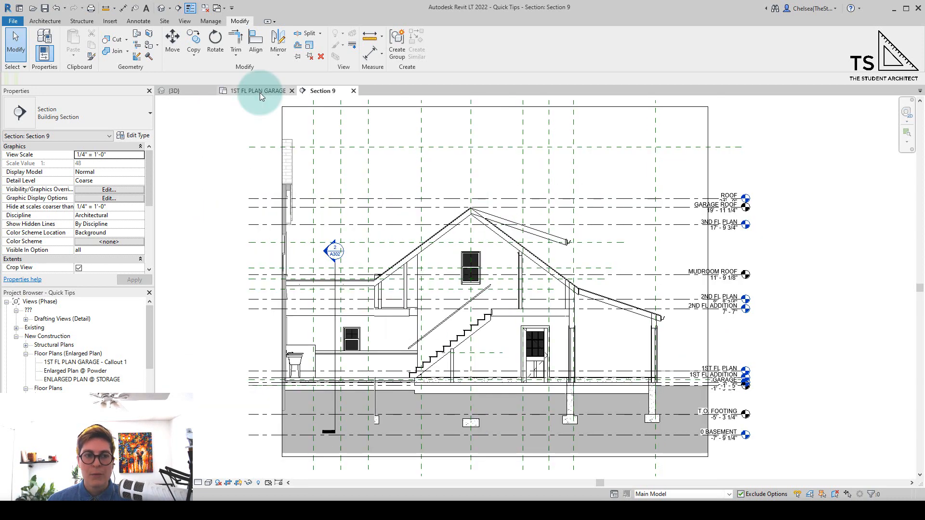
Back in the 1ST FL PLAN GARAGE plan, shift the section's mudroom segment toward door 101.1 and reposition both perpendicular jogs
click(259, 93)
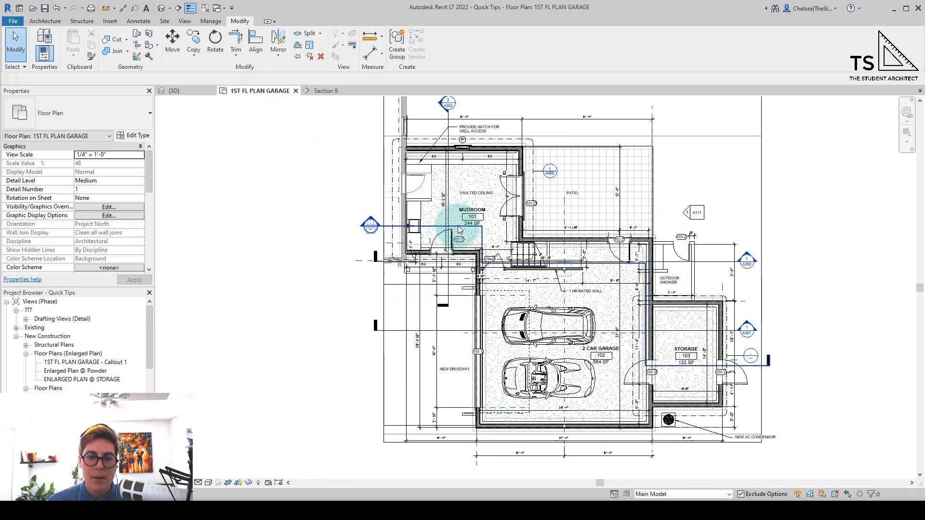
click(437, 228)
scroll(436, 230, up, 2)
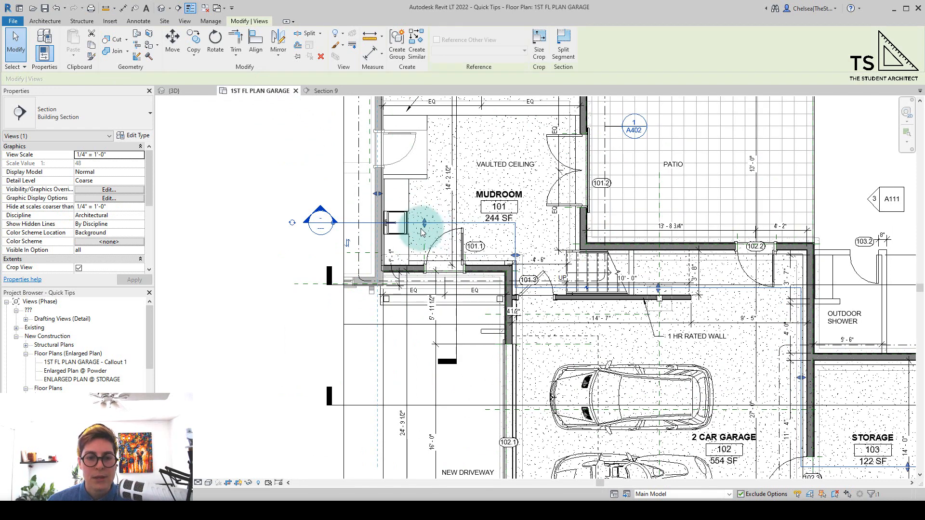
mouse_move(424, 222)
mouse_down()
mouse_move(424, 242)
mouse_move(429, 198)
mouse_move(425, 238)
mouse_up()
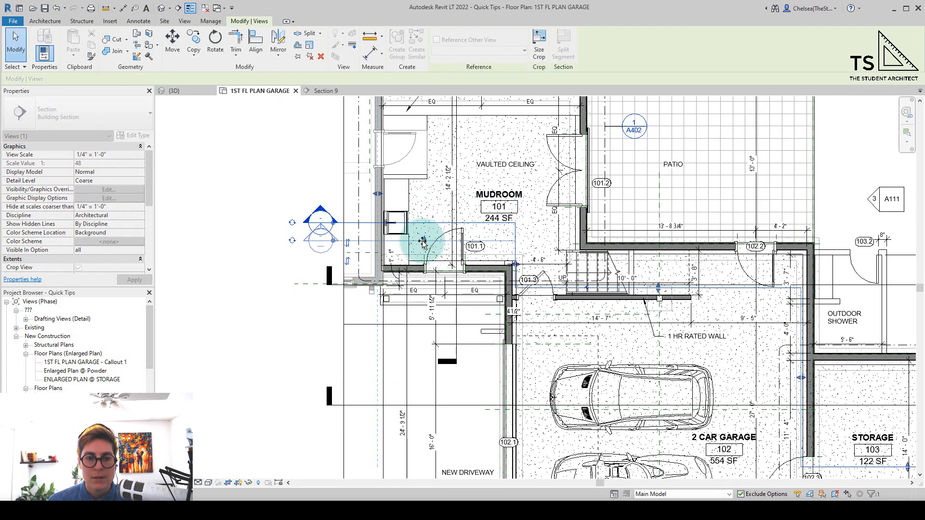
mouse_move(514, 265)
mouse_down()
mouse_move(534, 265)
mouse_move(524, 265)
mouse_up()
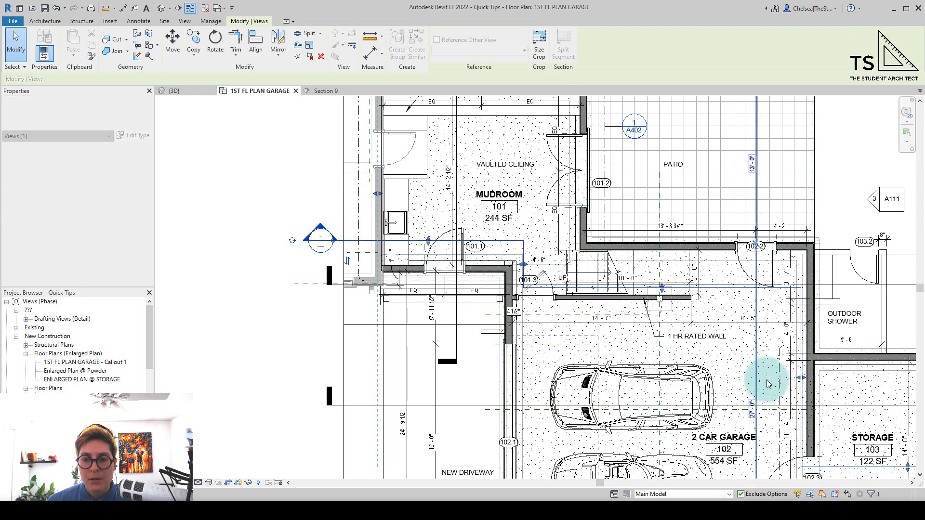
drag(801, 378, 789, 378)
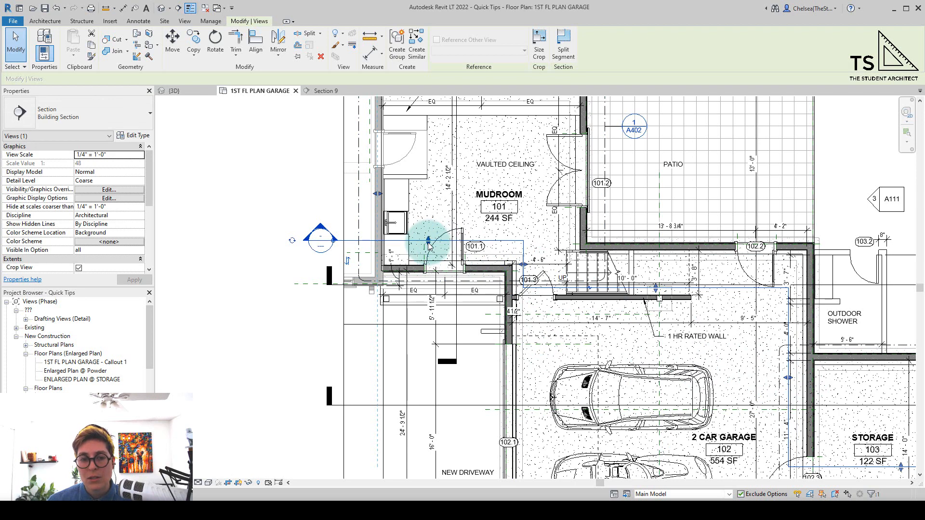
Align the section's mudroom and storage segments with the middle segment to restore one straight section line
drag(433, 240, 431, 290)
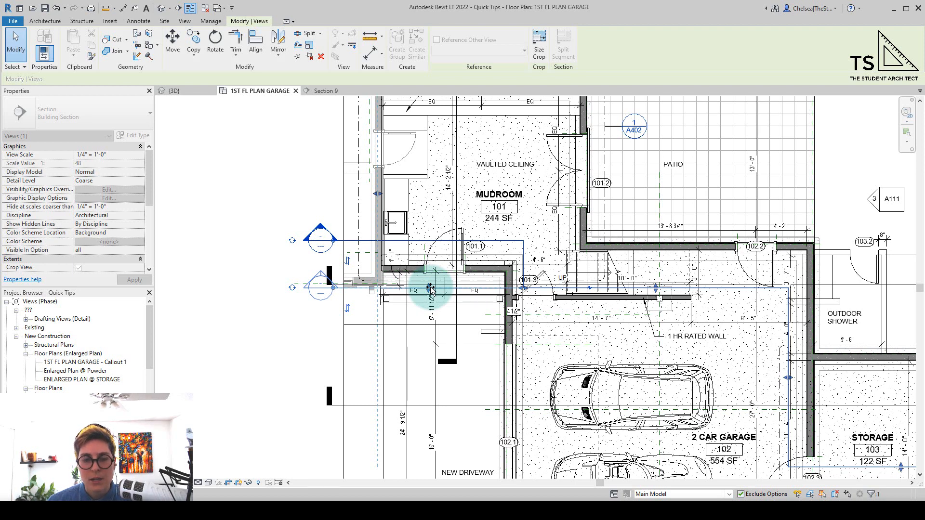
drag(430, 289, 431, 288)
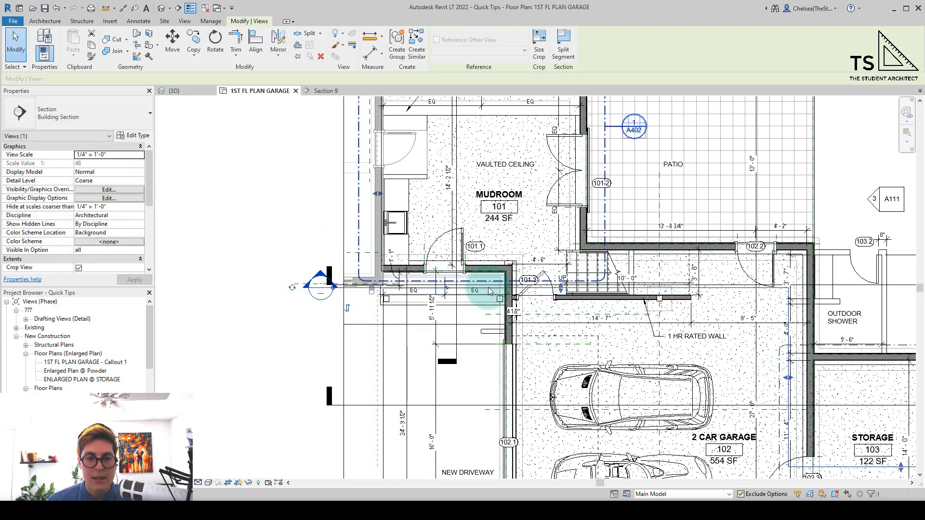
middle_drag(636, 341, 492, 282)
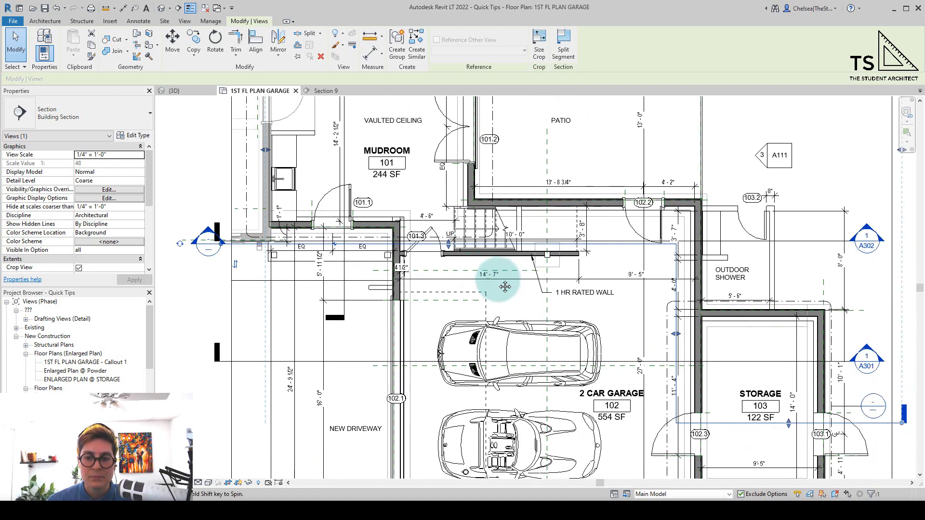
drag(756, 408, 742, 231)
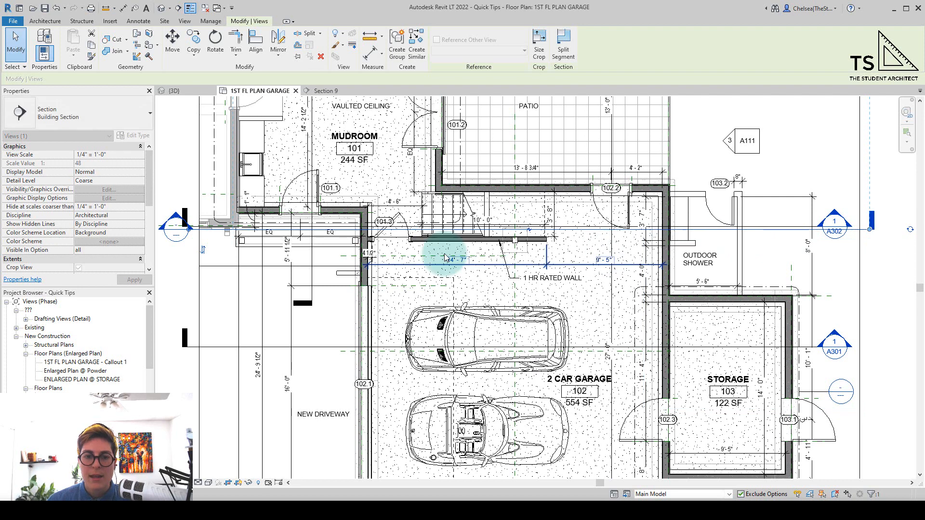